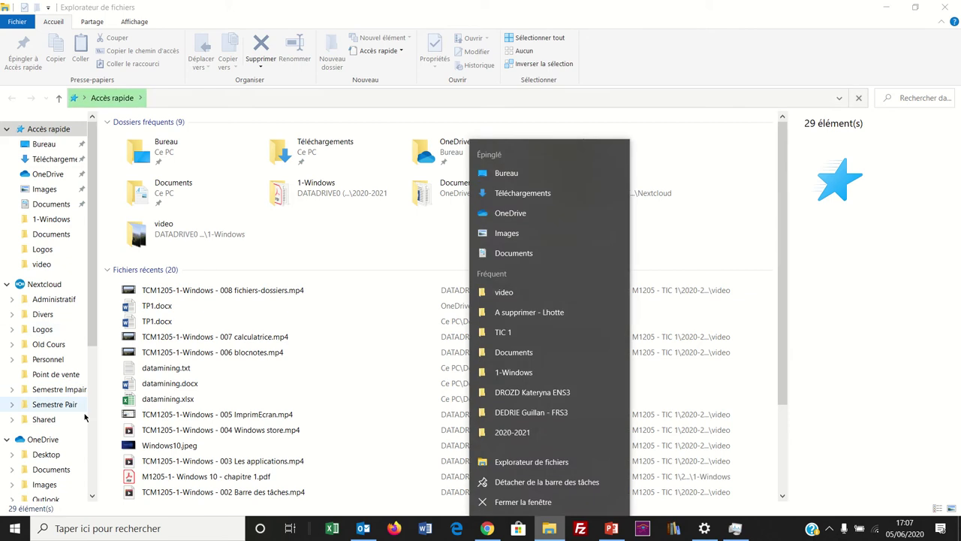
Step: Open the Windows folder on the Windows (C:) drive to view the system files
scroll(94, 438, "down", 5)
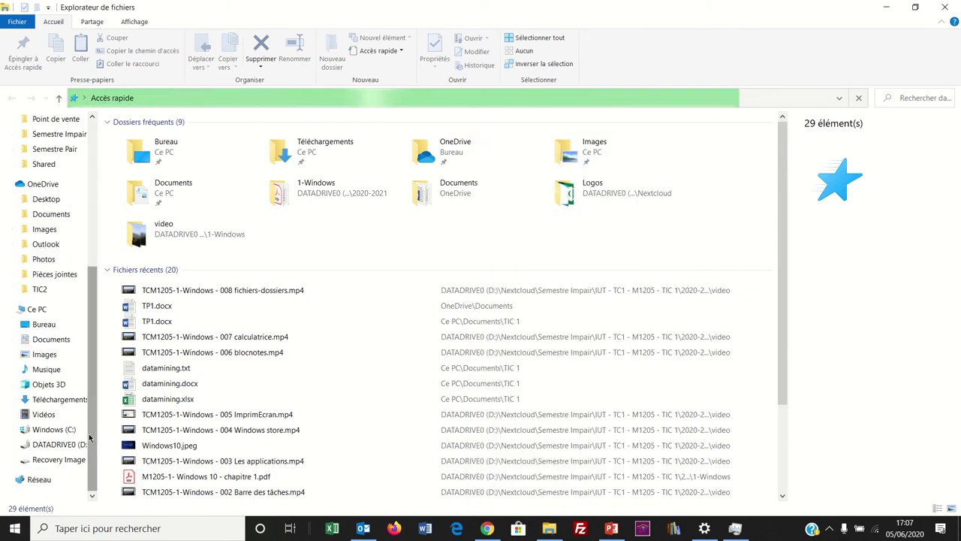
left_click(54, 430)
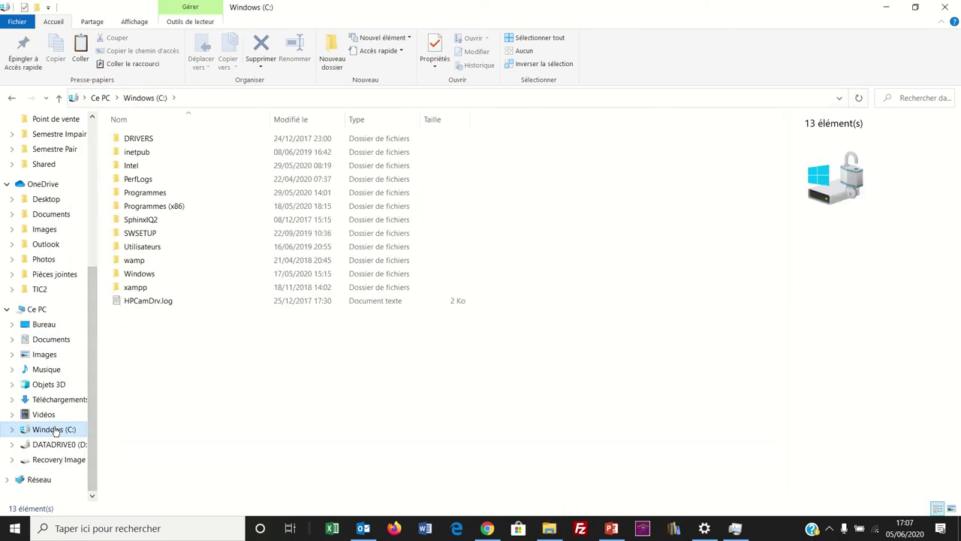
double_click(133, 274)
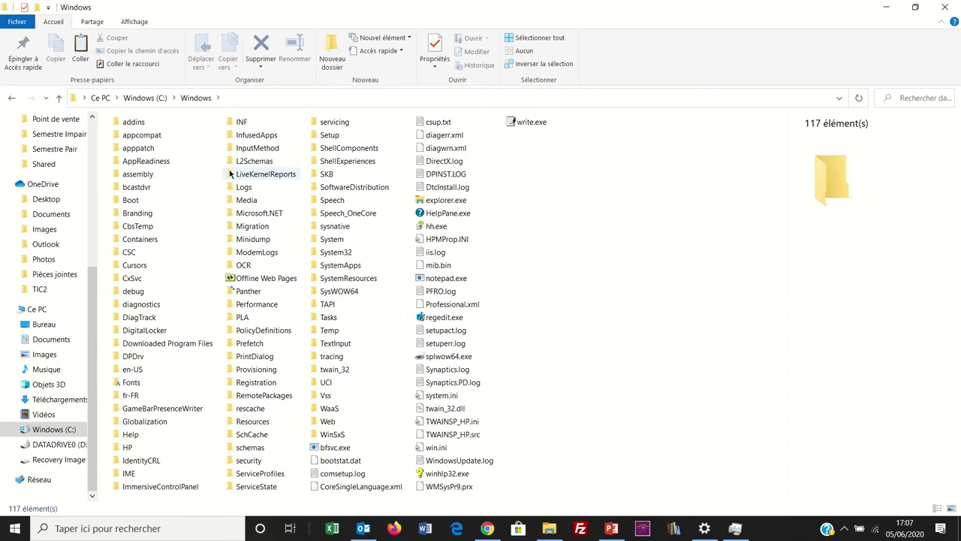
Step: Return to the Windows (C:) drive and open the Utilisateurs folder to view the user profile folders
left_click(138, 97)
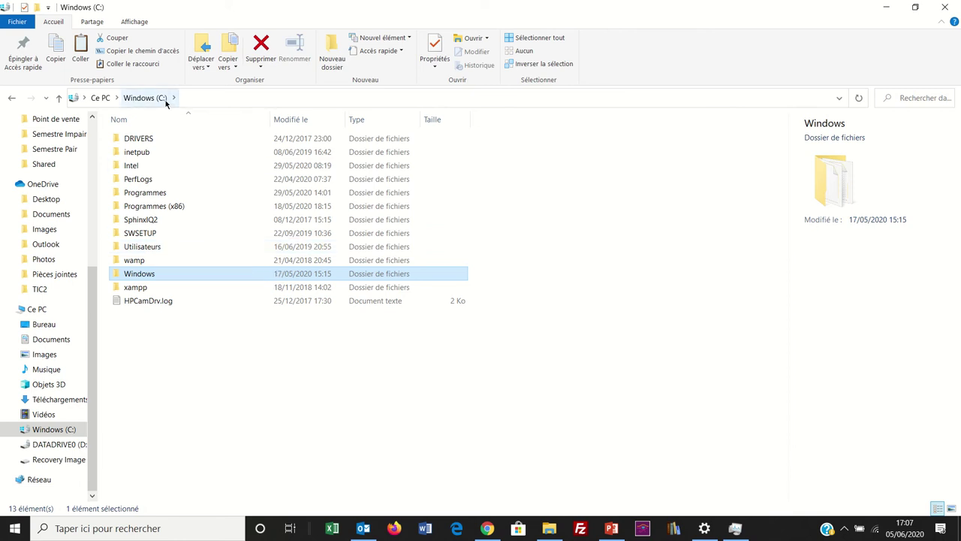
left_click(153, 251)
double_click(153, 251)
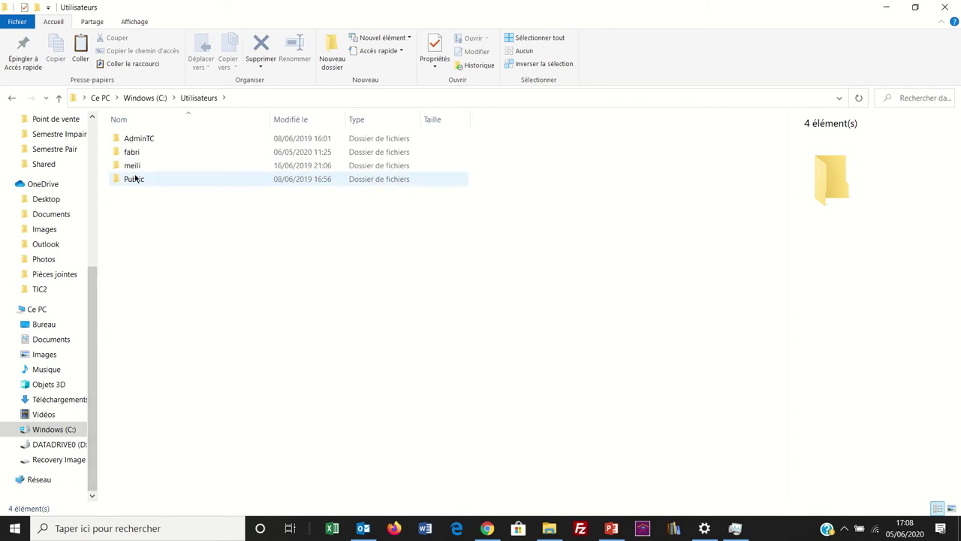
mouse_move(136, 184)
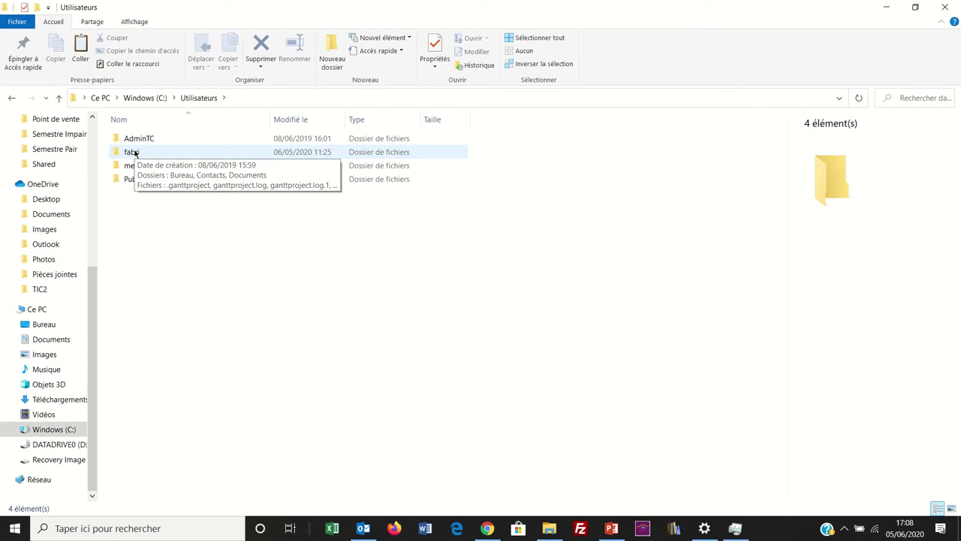
Step: Go back to the Windows (C:) drive, browse the Programmes folder and open its Mozilla Firefox subfolder
left_click(141, 98)
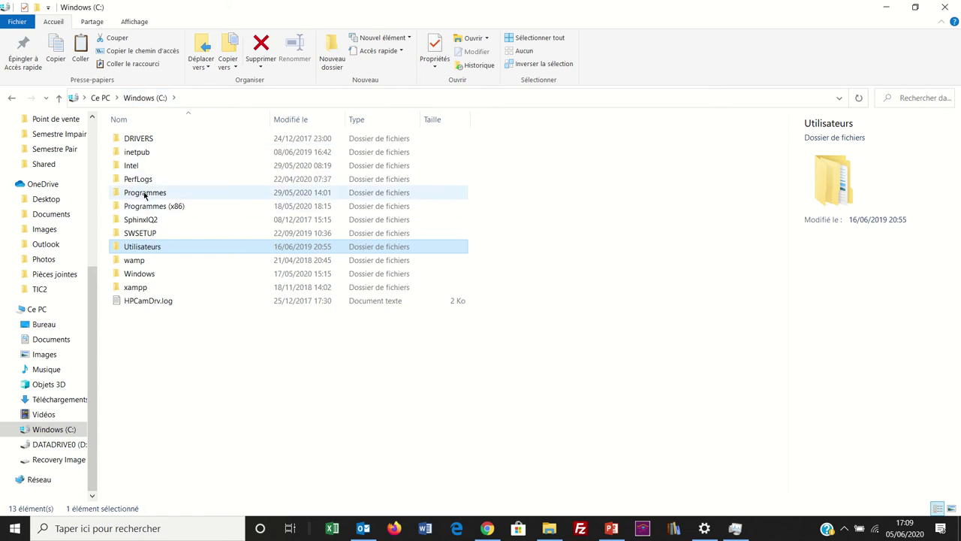
left_click(145, 194)
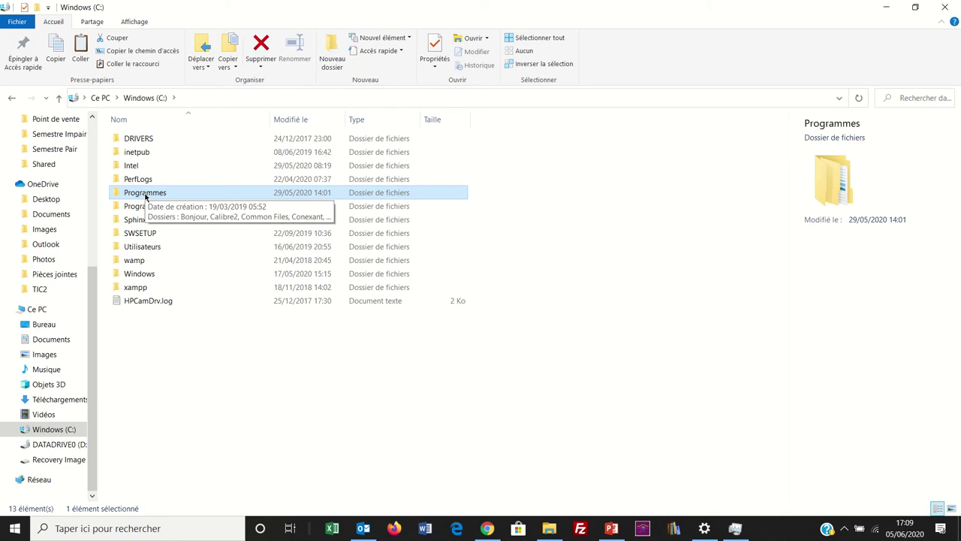
double_click(146, 195)
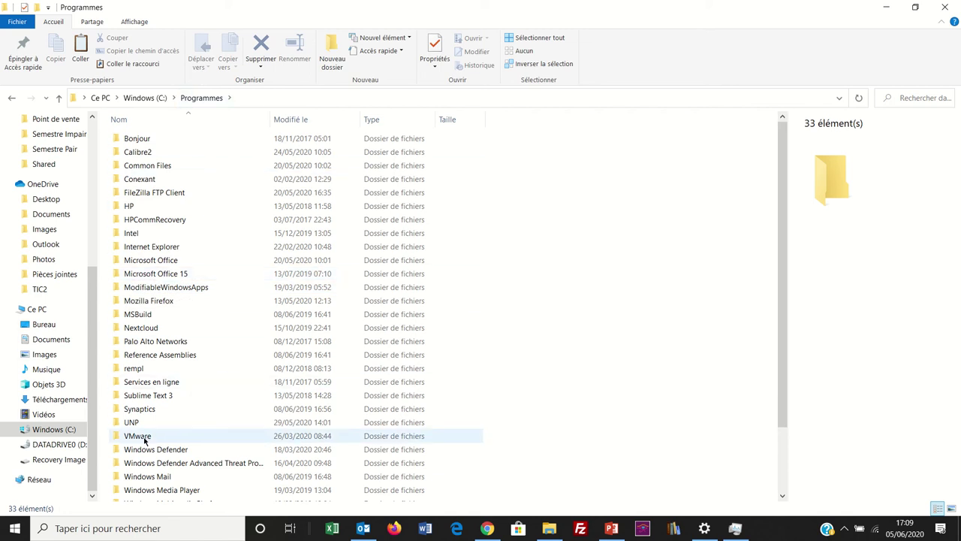
scroll(142, 440, "down", 2)
scroll(145, 440, "up", 2)
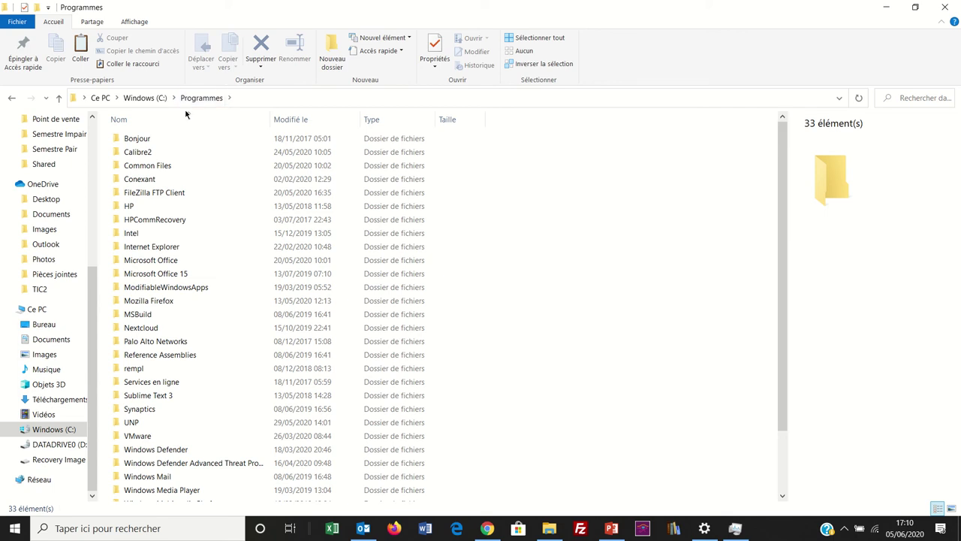
double_click(149, 303)
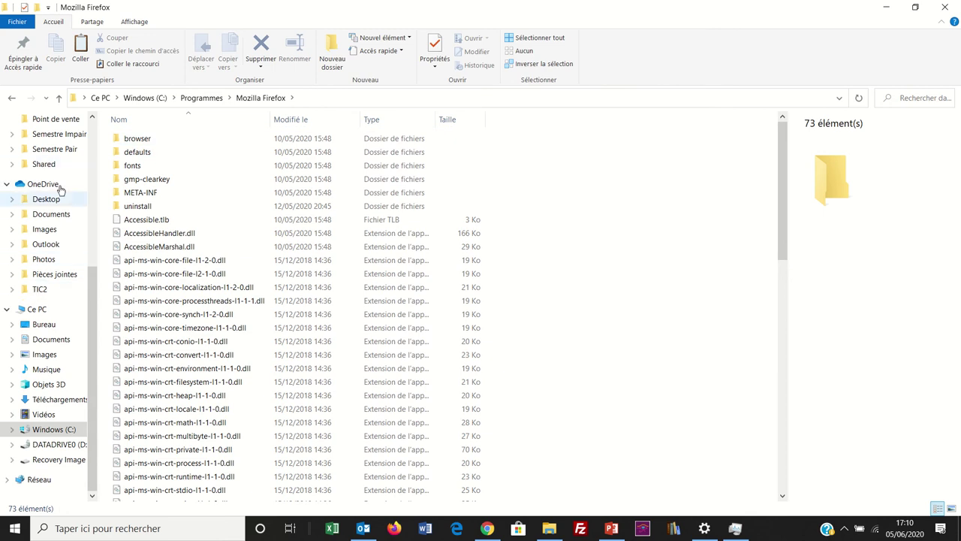
Step: Open the TIC 1 folder inside Documents to view its files
scroll(93, 206, "up", 5)
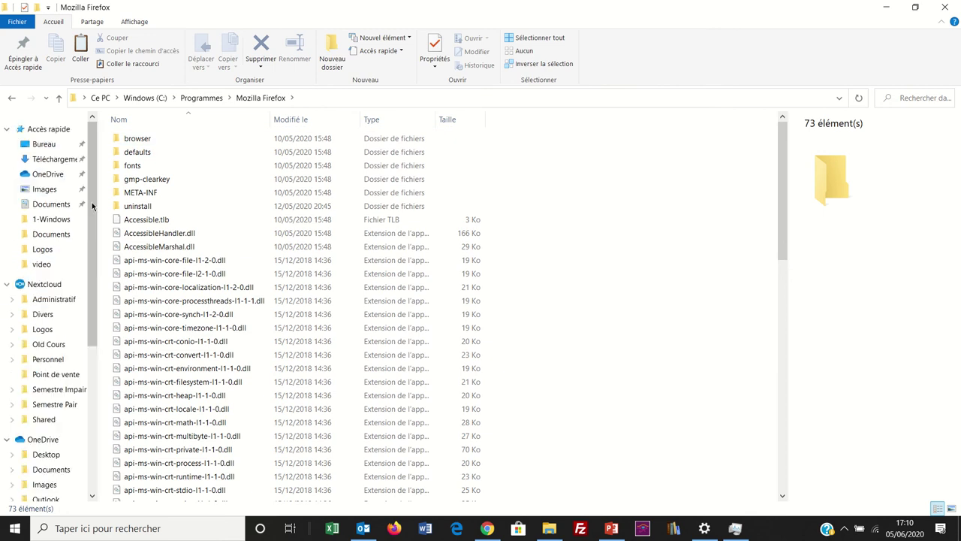
left_click(53, 201)
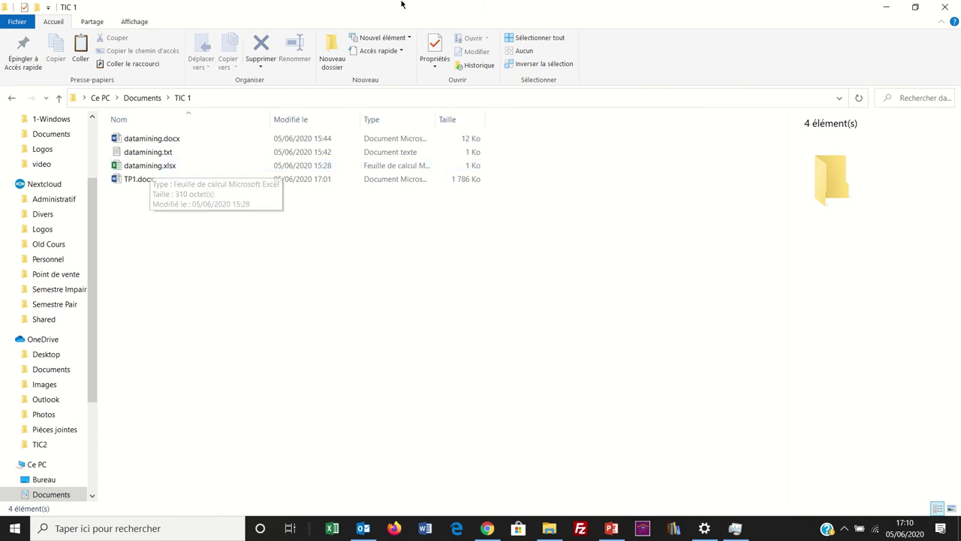
mouse_move(387, 3)
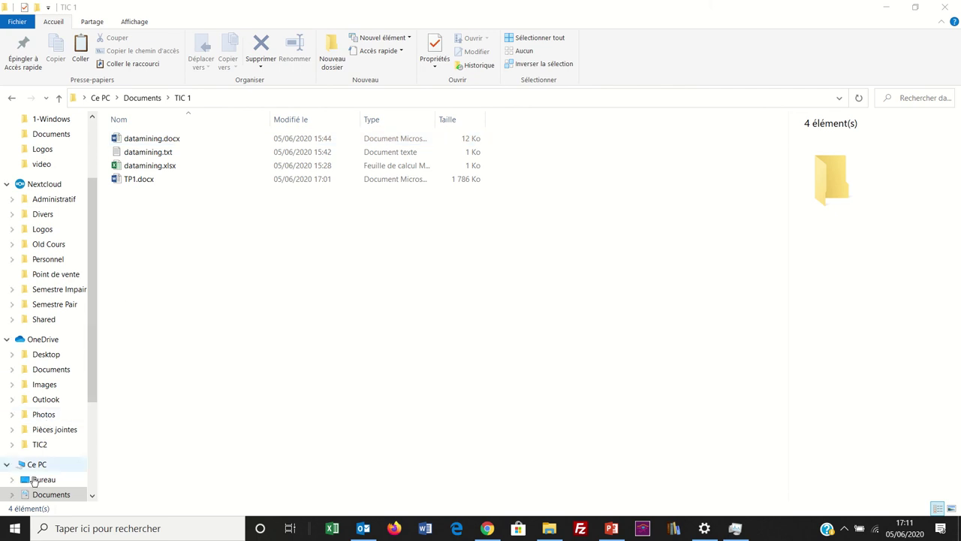
Step: Switch to Windows Settings and open the Applications category from its home page
left_click(16, 531)
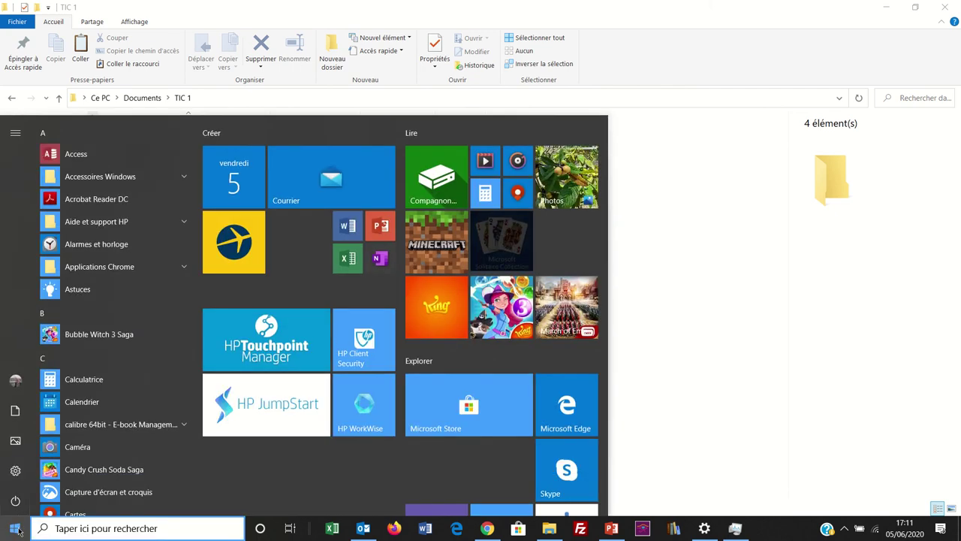
left_click(15, 471)
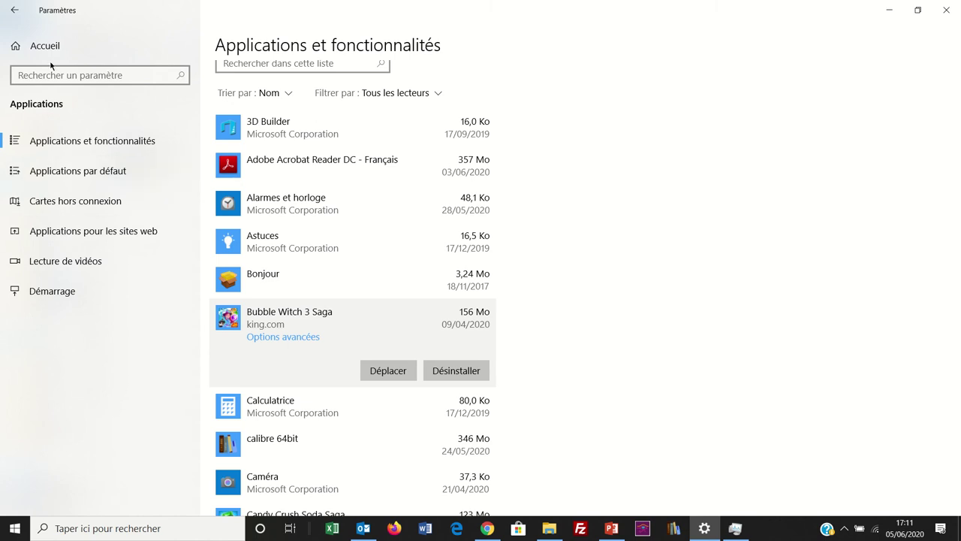
left_click(15, 13)
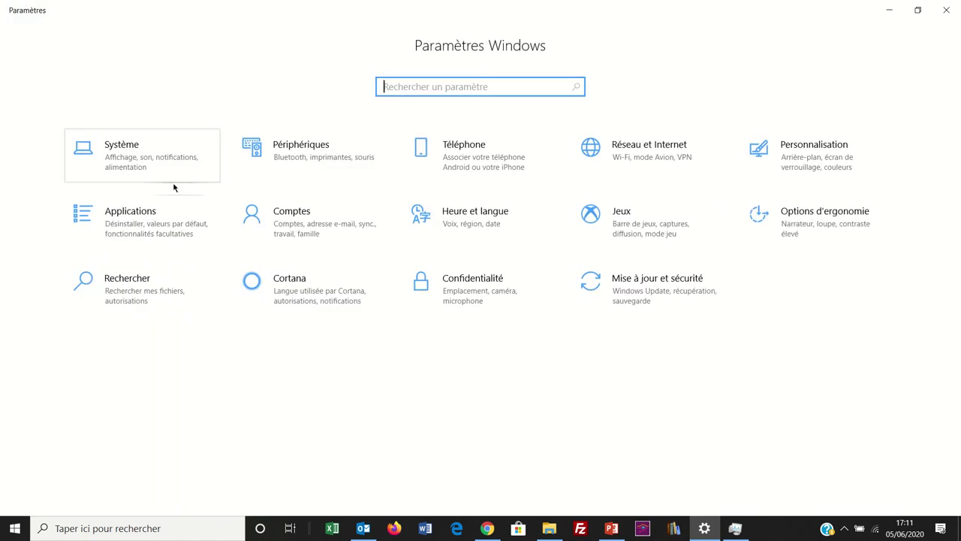
left_click(135, 219)
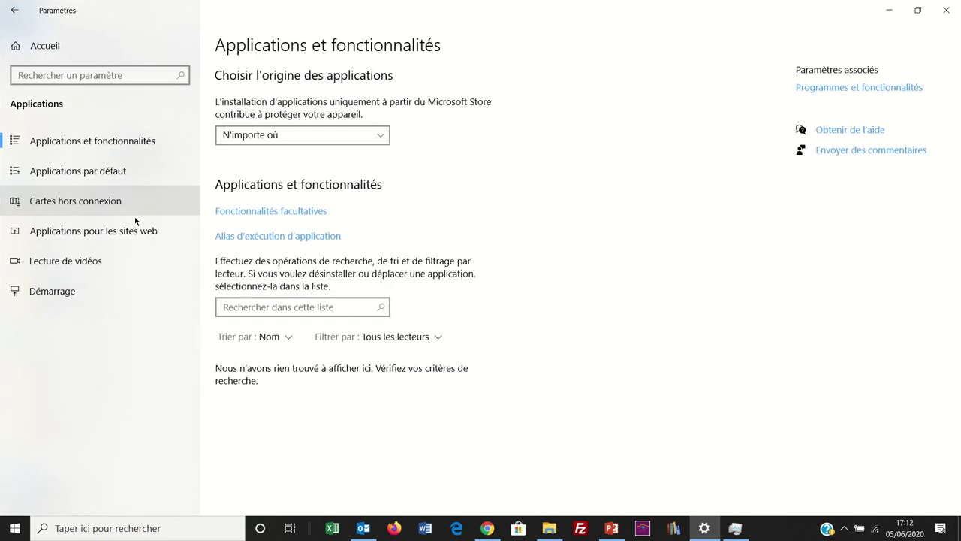
Step: Look through the default applications and open the page for choosing default applications by file type
left_click(91, 171)
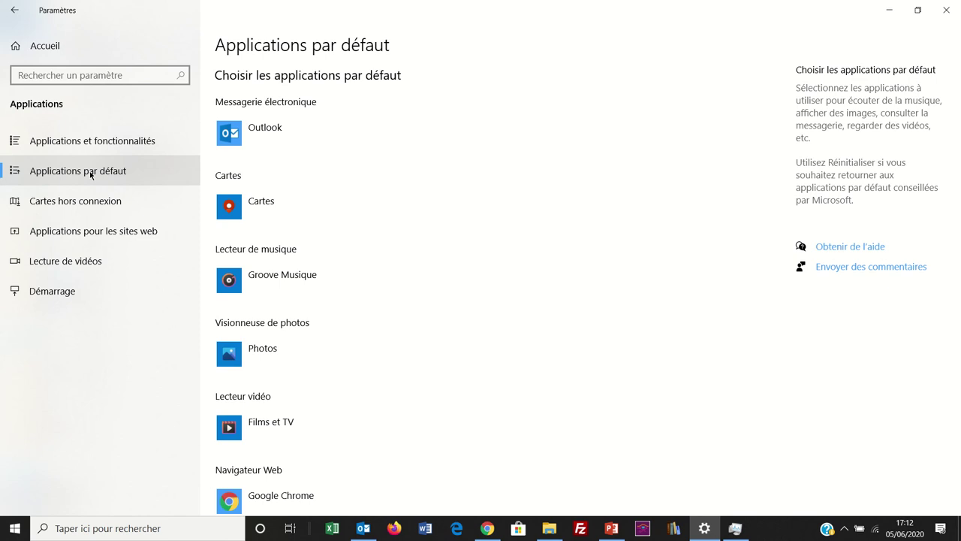
scroll(388, 285, "down", 3)
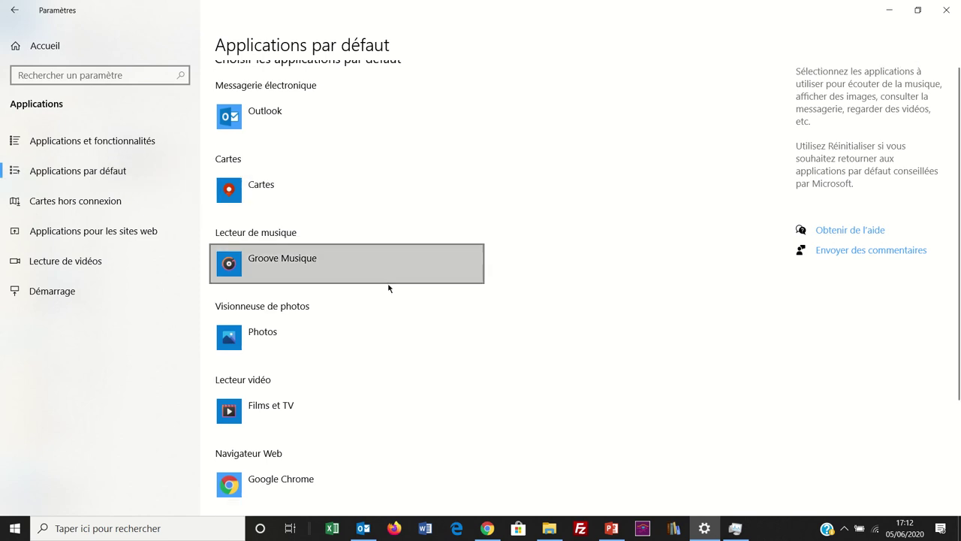
scroll(388, 288, "up", 3)
scroll(389, 288, "down", 3)
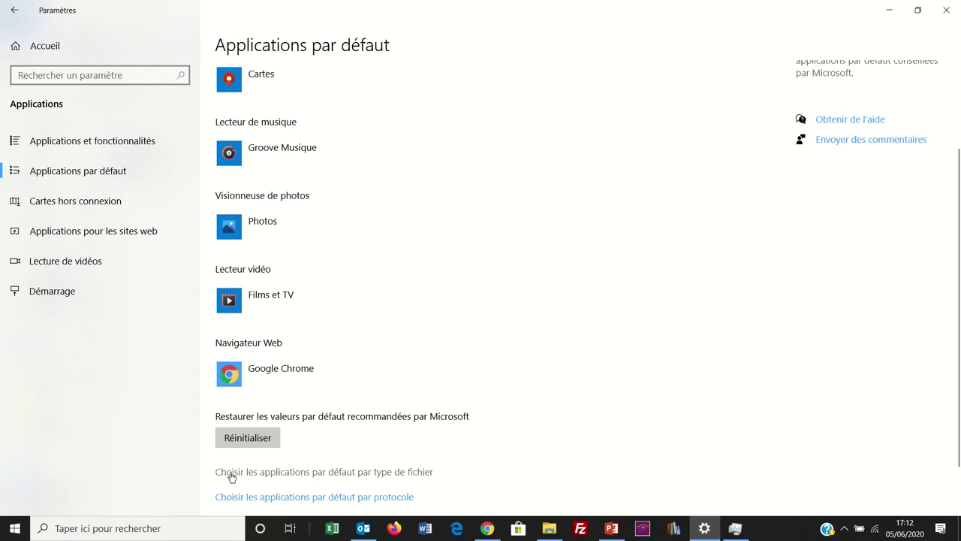
left_click(336, 476)
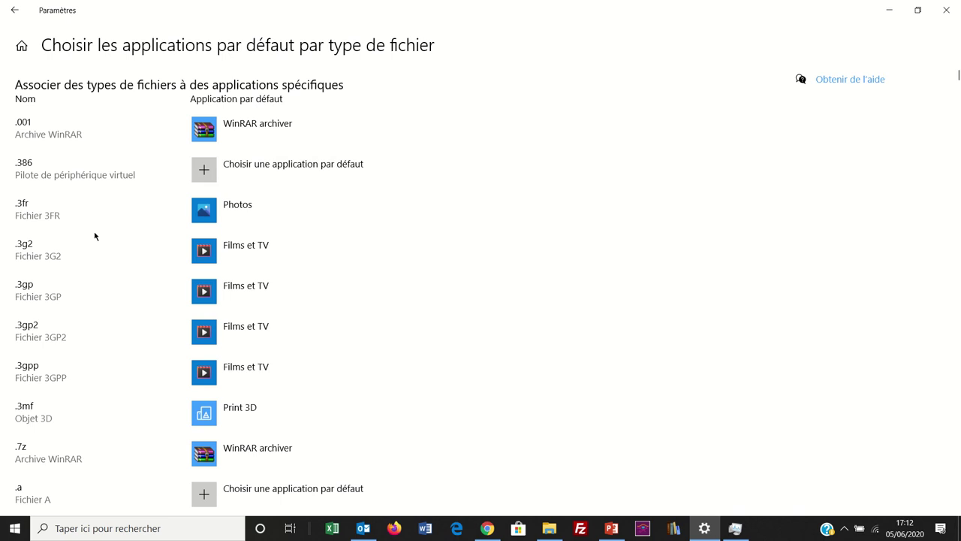
Step: Find the .pdf file type in the list and view the applications offered as its default without changing it
scroll(95, 236, "down", 20)
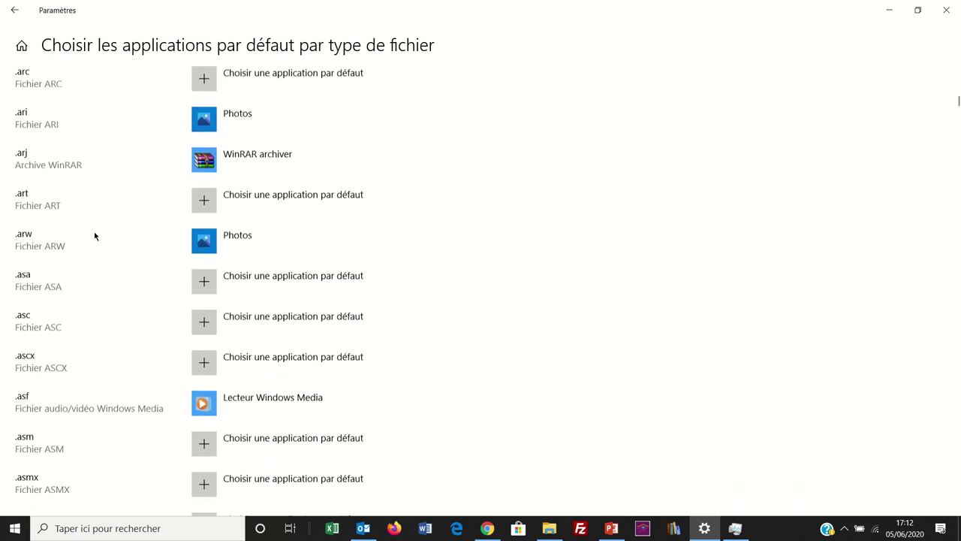
scroll(95, 236, "down", 20)
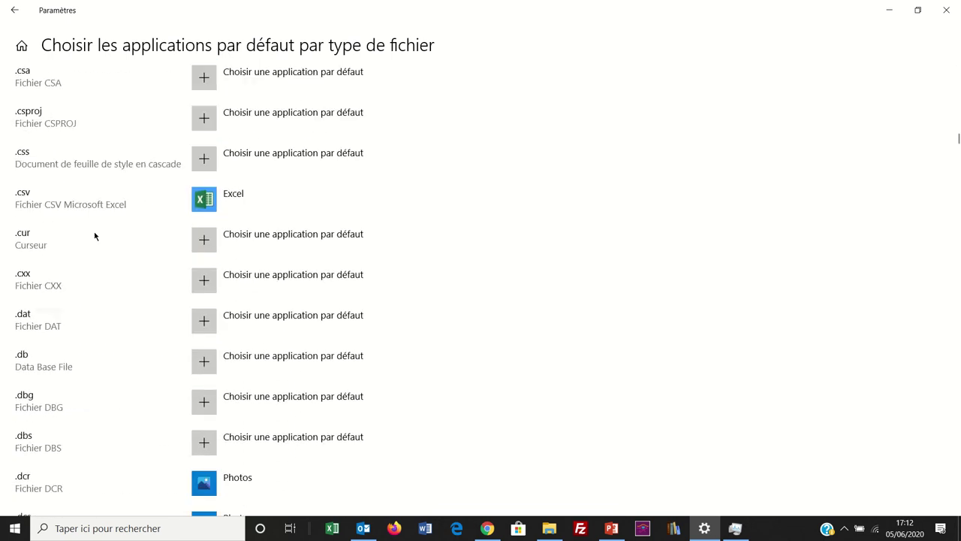
scroll(94, 235, "down", 20)
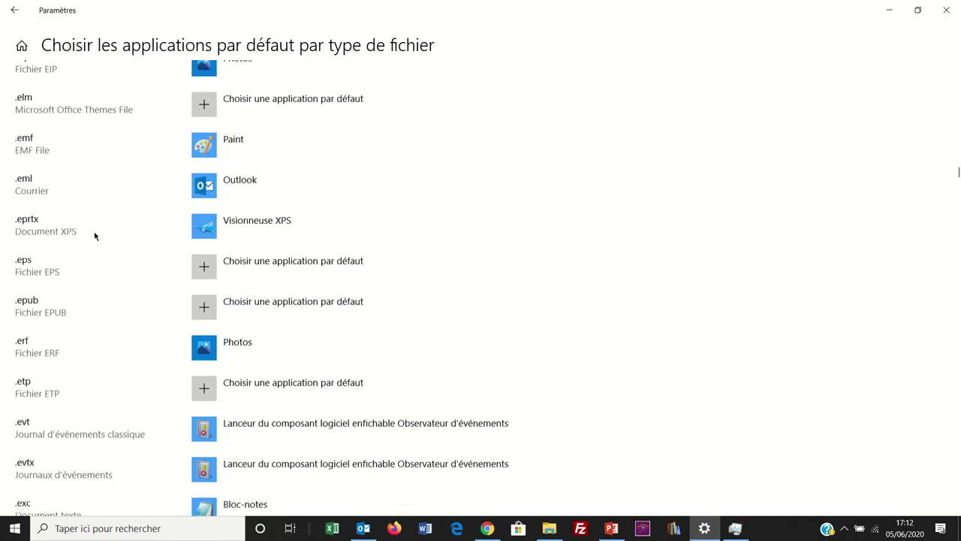
scroll(95, 236, "down", 20)
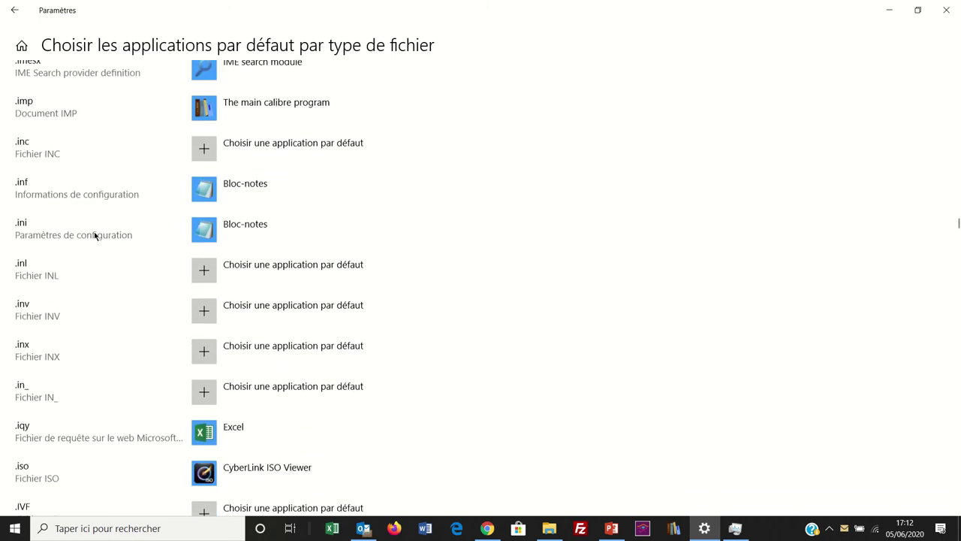
scroll(94, 235, "down", 20)
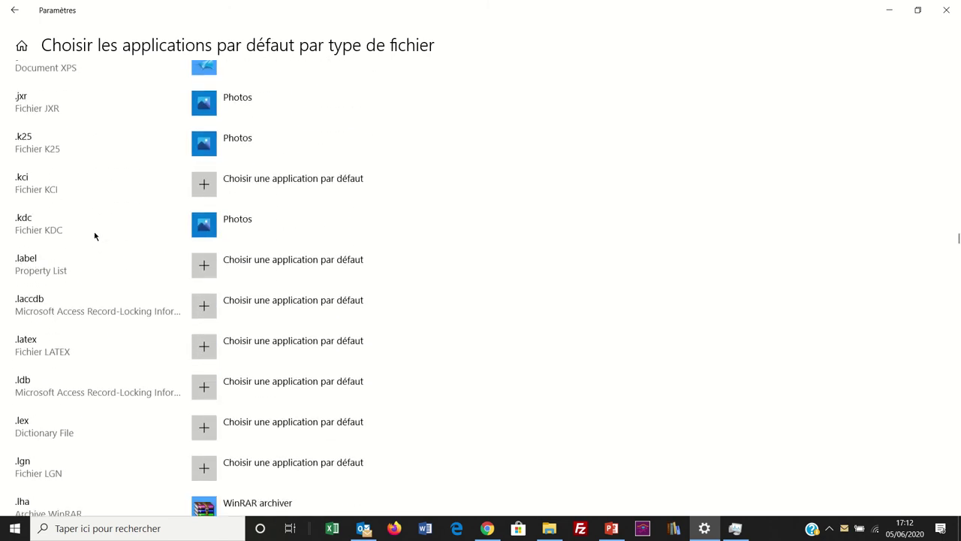
scroll(94, 236, "down", 20)
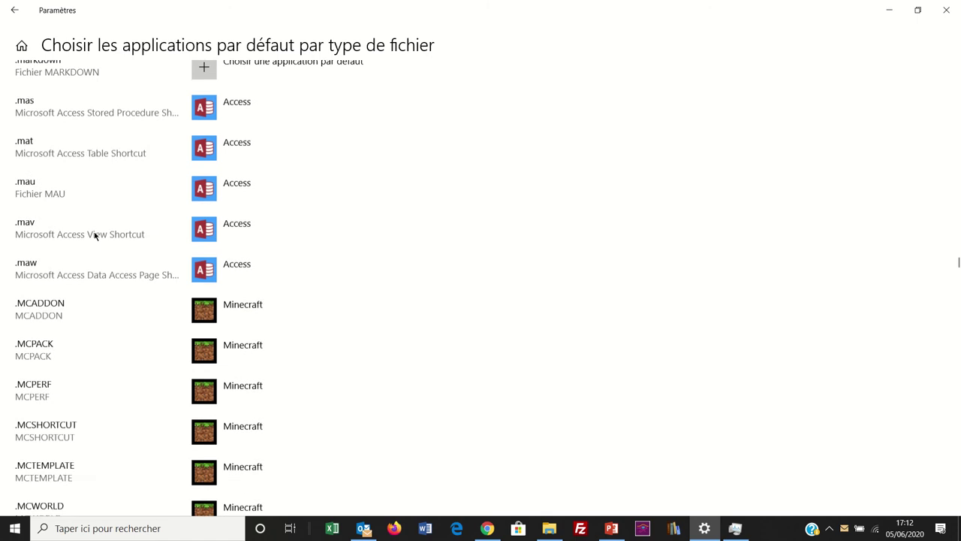
scroll(94, 235, "down", 20)
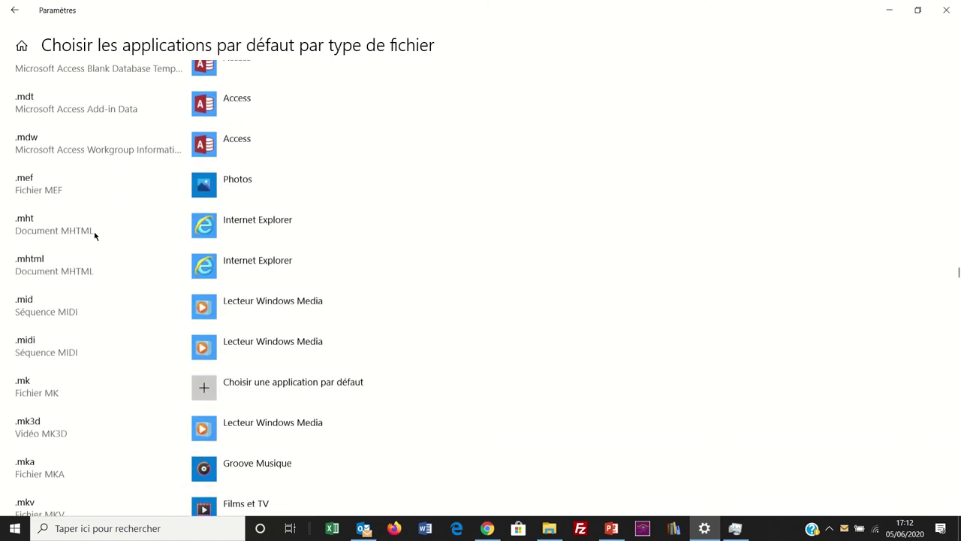
scroll(95, 236, "down", 20)
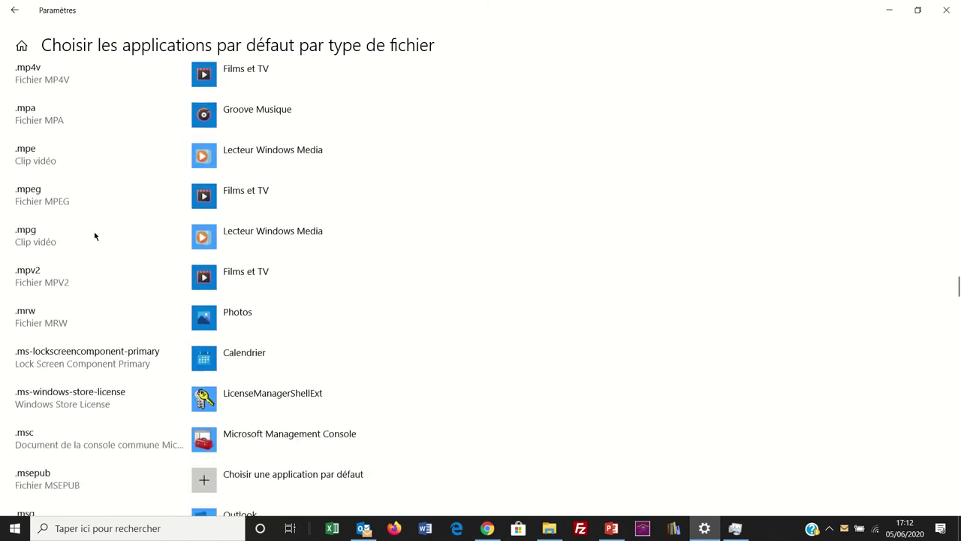
scroll(95, 236, "down", 20)
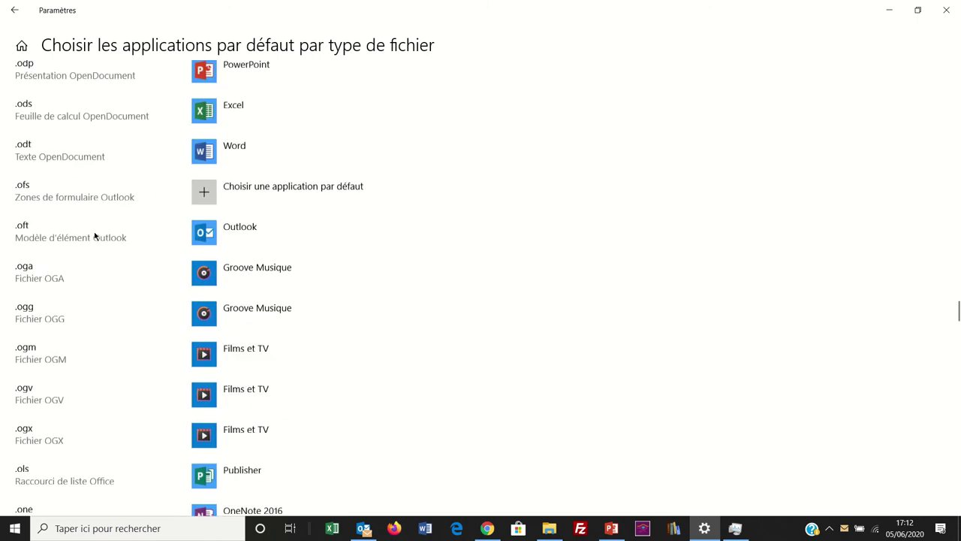
scroll(95, 236, "down", 15)
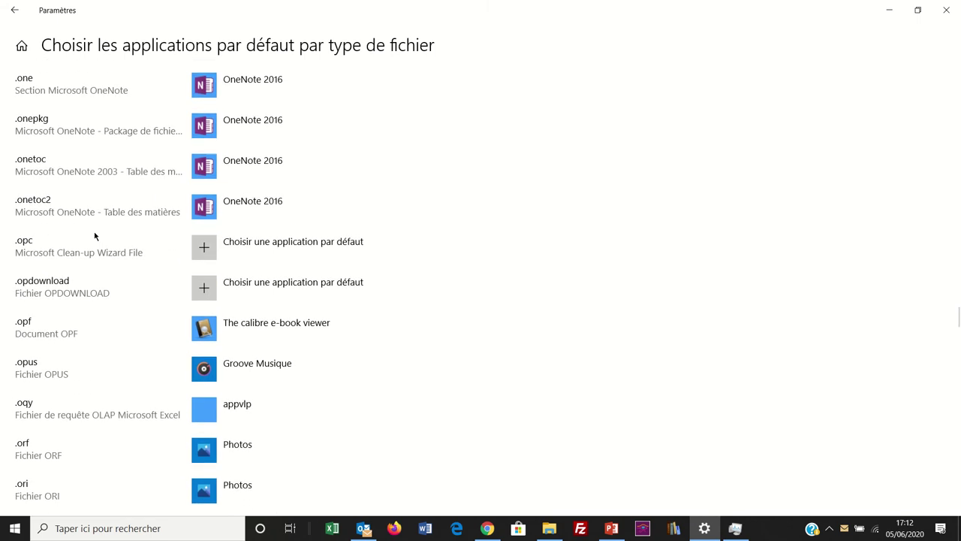
scroll(94, 236, "down", 10)
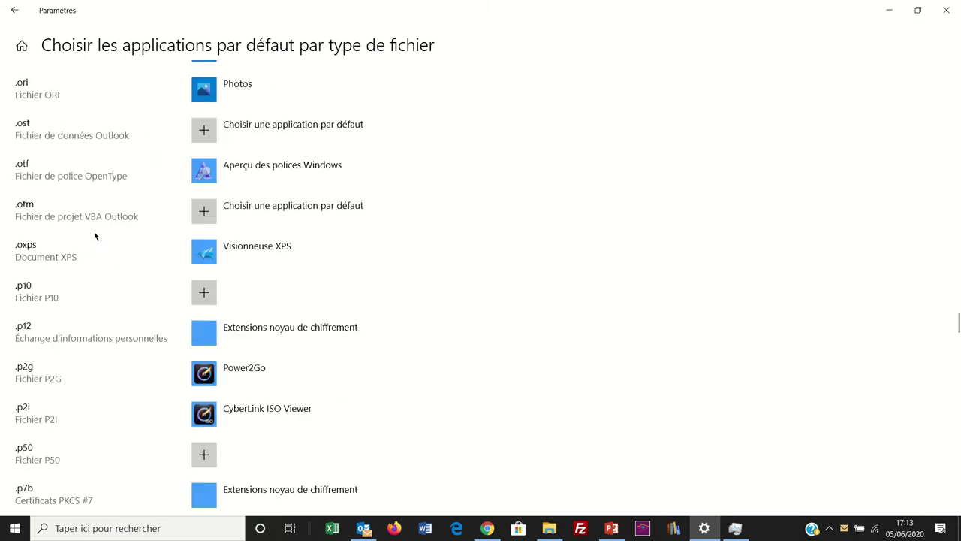
scroll(95, 236, "down", 3)
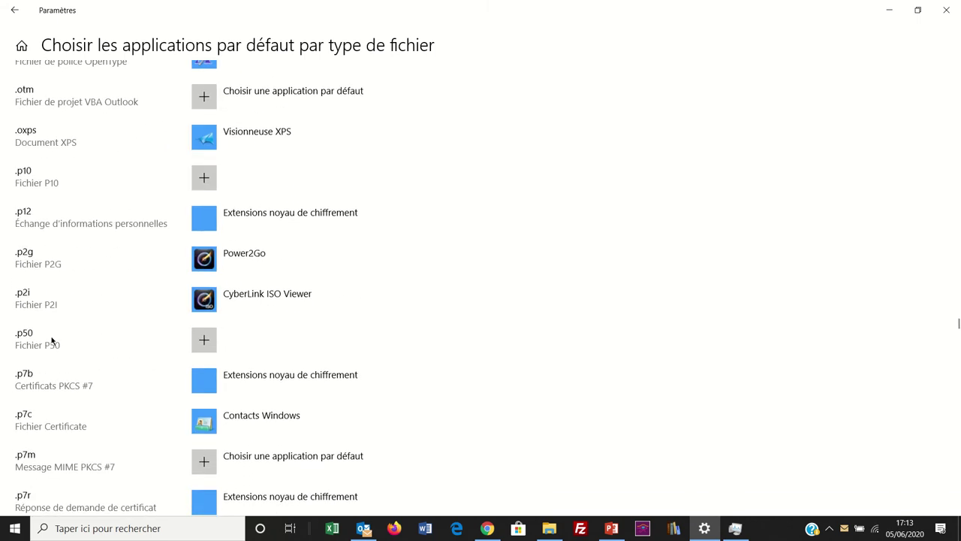
scroll(51, 341, "down", 5)
scroll(52, 340, "down", 4)
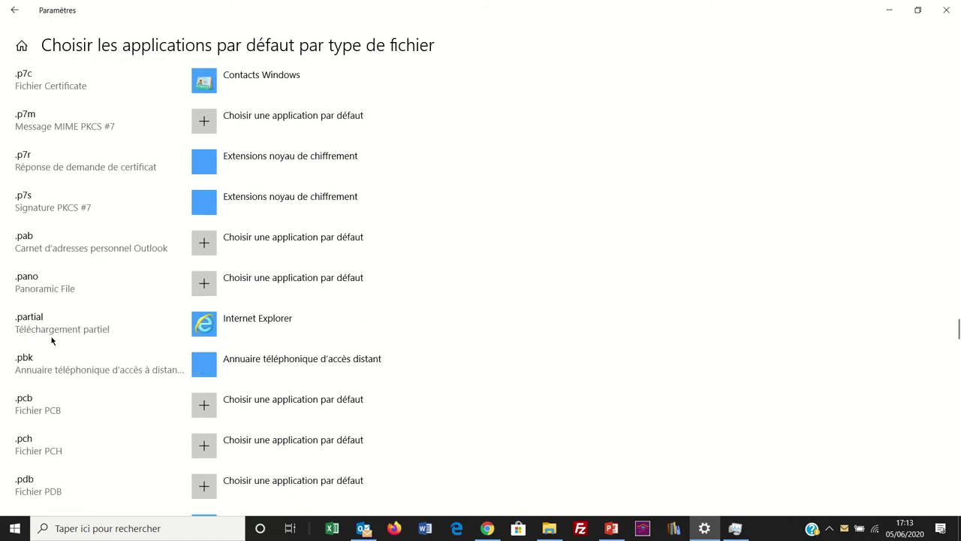
scroll(52, 340, "down", 5)
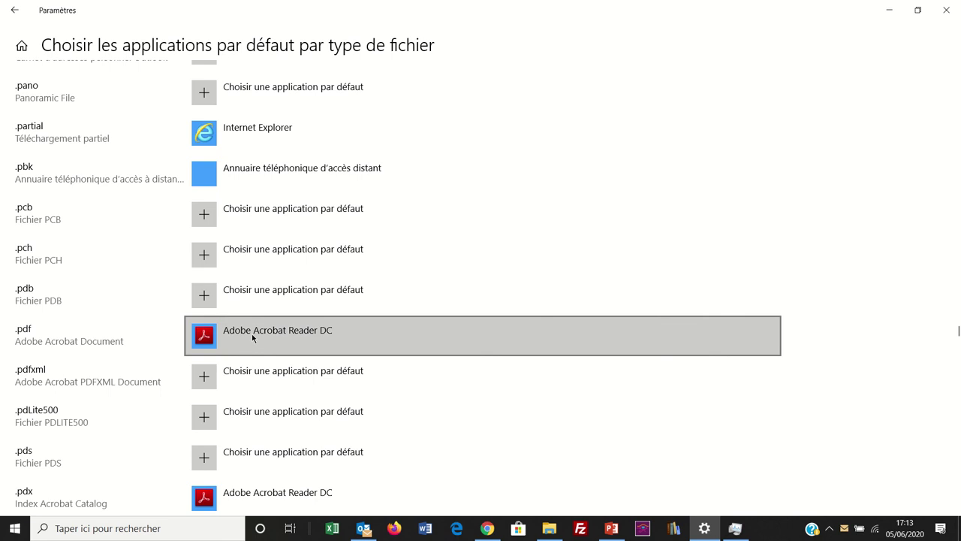
left_click(371, 342)
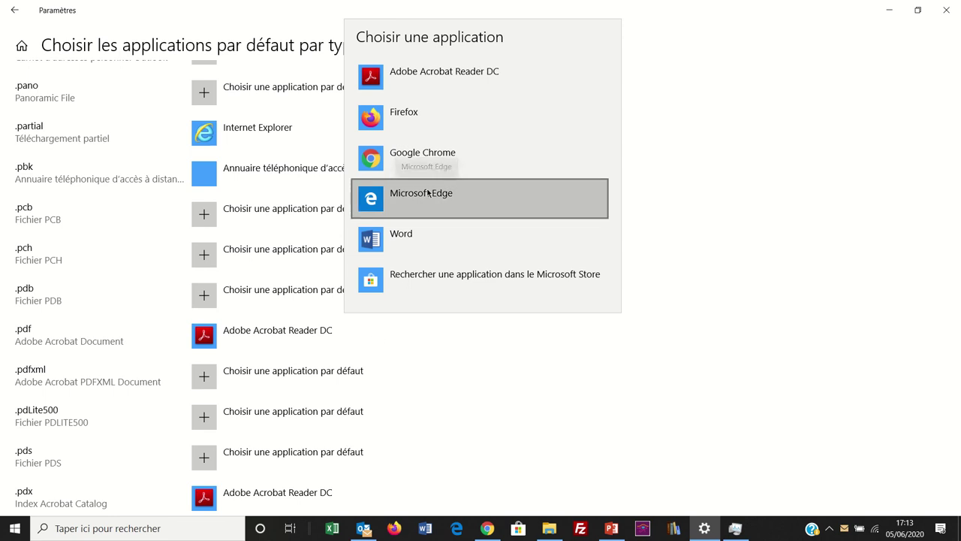
left_click(284, 337)
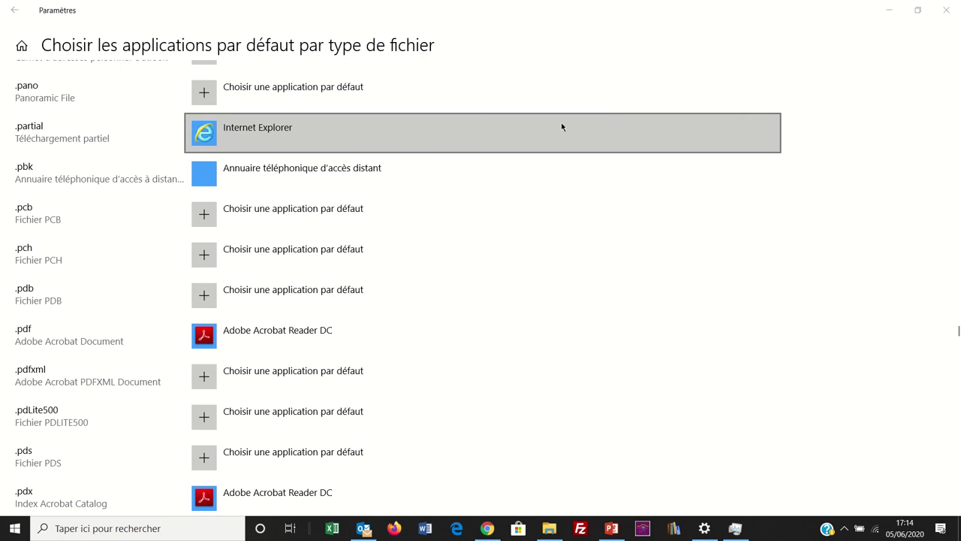
Step: Close the Settings window and the TIC 1 folder window
left_click(948, 11)
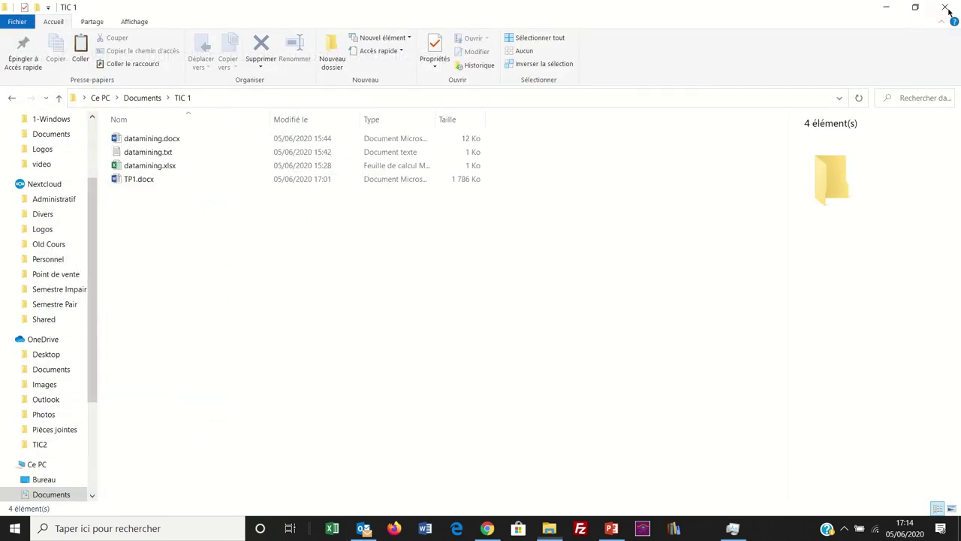
left_click(944, 13)
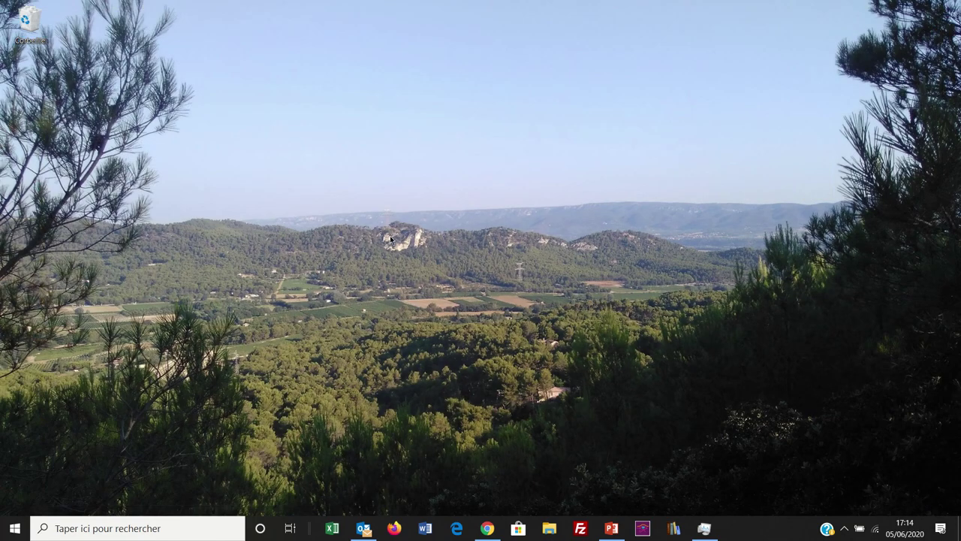